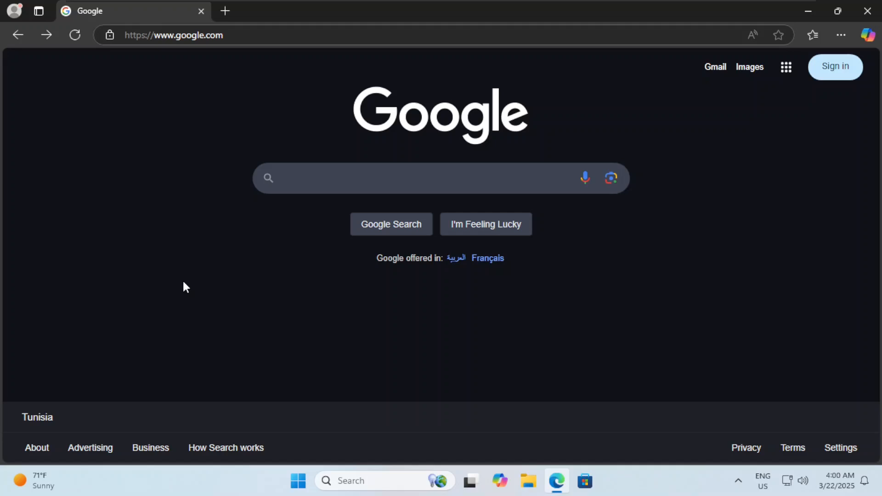
Search Google for "java jdk" and open Oracle's Java Downloads page from the results.
left_click(363, 179)
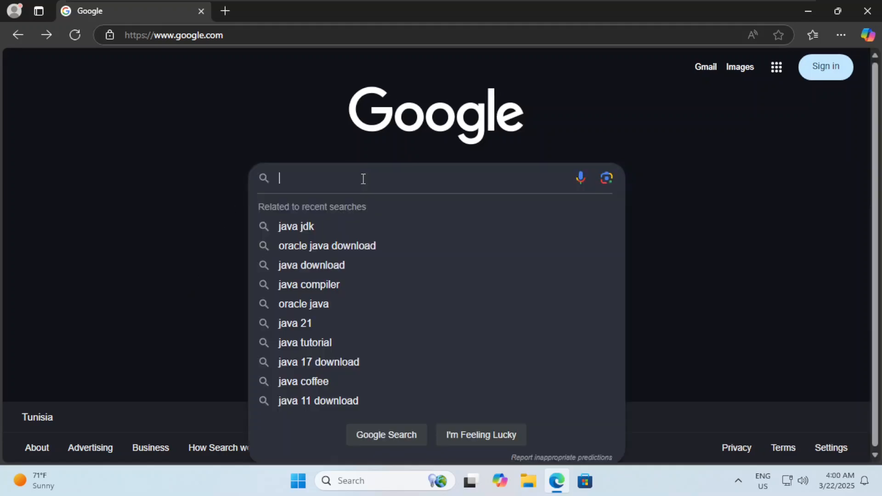
type("java jdk")
key("Return")
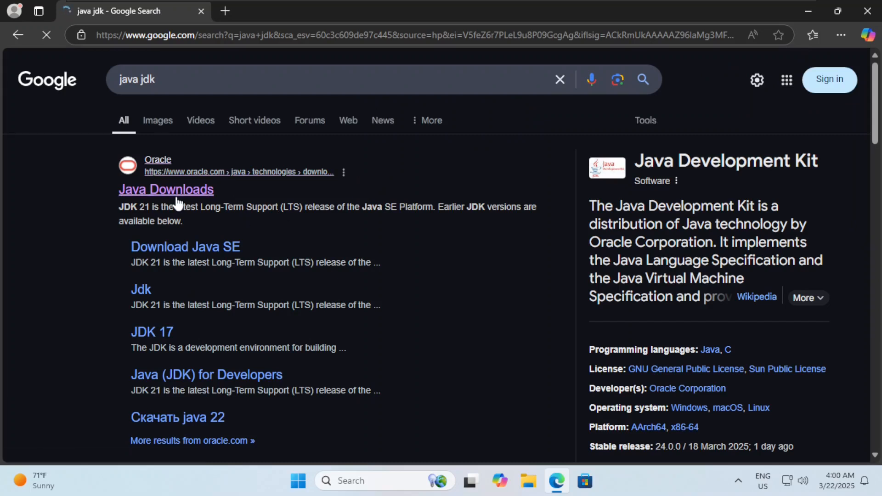
left_click(177, 197)
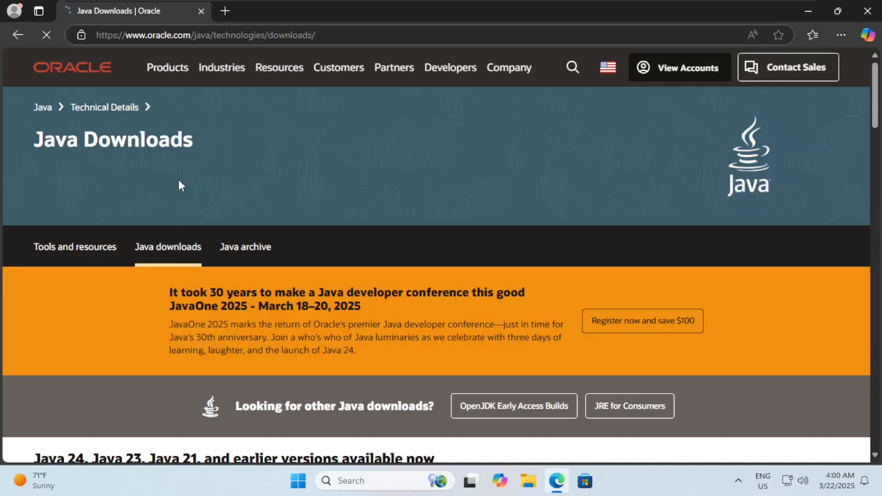
Download the Windows x64 MSI Installer of JDK 24, jdk-24_windows-x64_bin.msi.
scroll(179, 186, "down", 7)
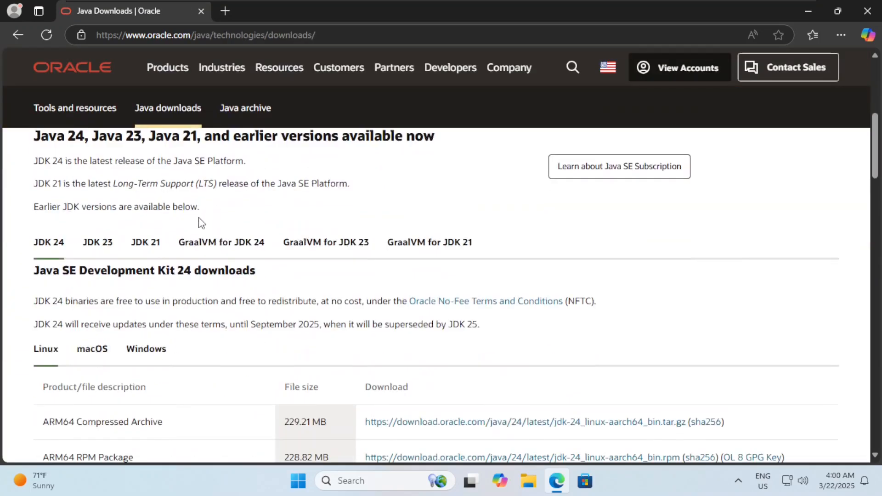
scroll(201, 223, "down", 3)
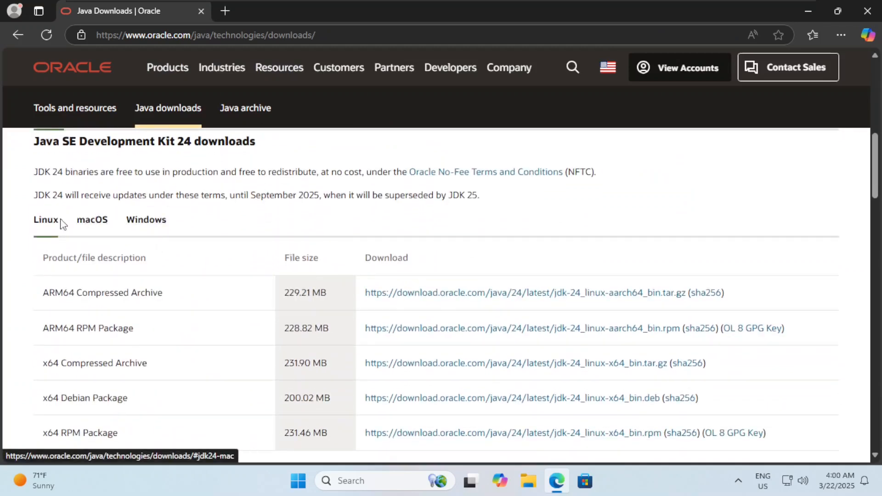
scroll(87, 216, "down", 1)
left_click(146, 156)
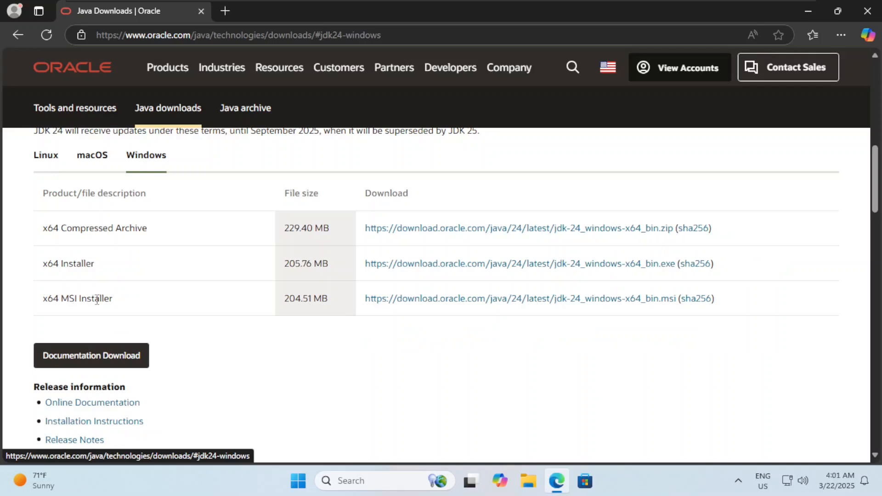
left_click(445, 299)
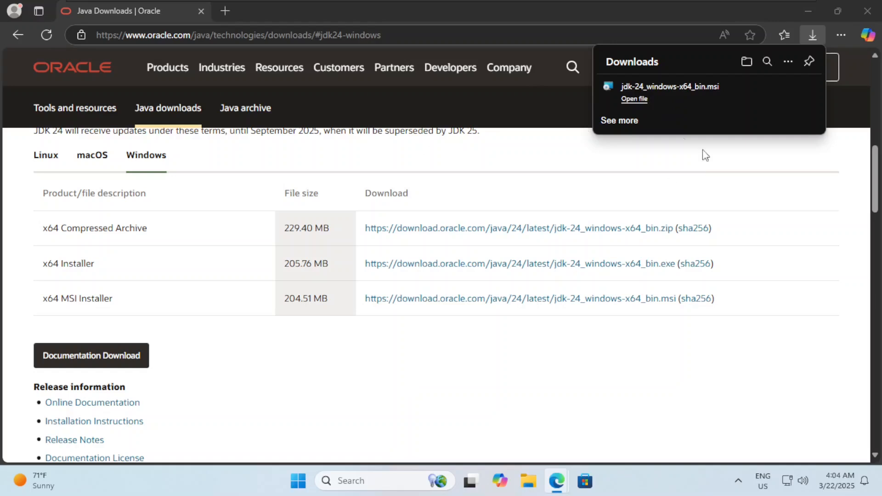
Run the downloaded MSI and install JDK 24 to C:\Program Files\Java\jdk-24\, granting it permission, then close the installer and minimize the browser.
left_click(634, 99)
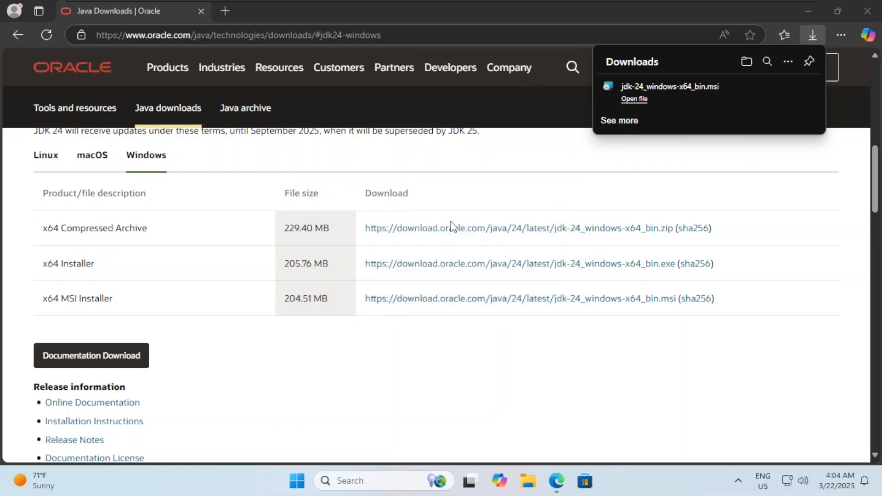
left_click(513, 346)
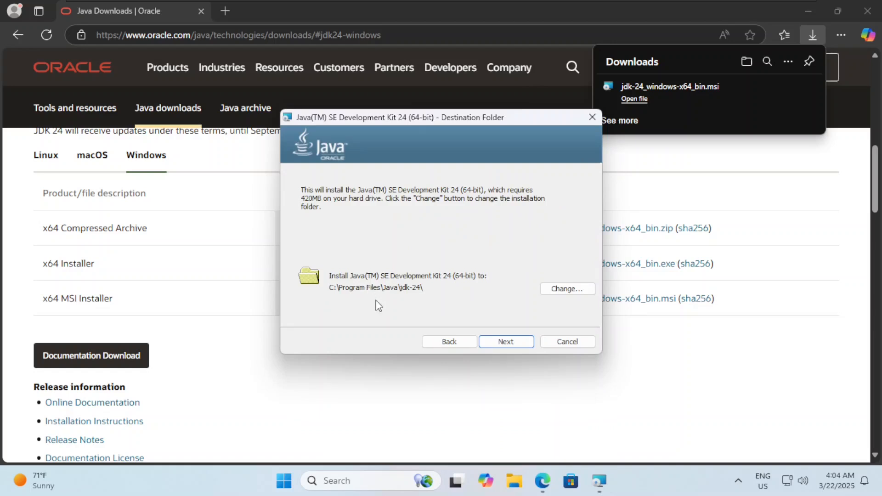
left_click(505, 343)
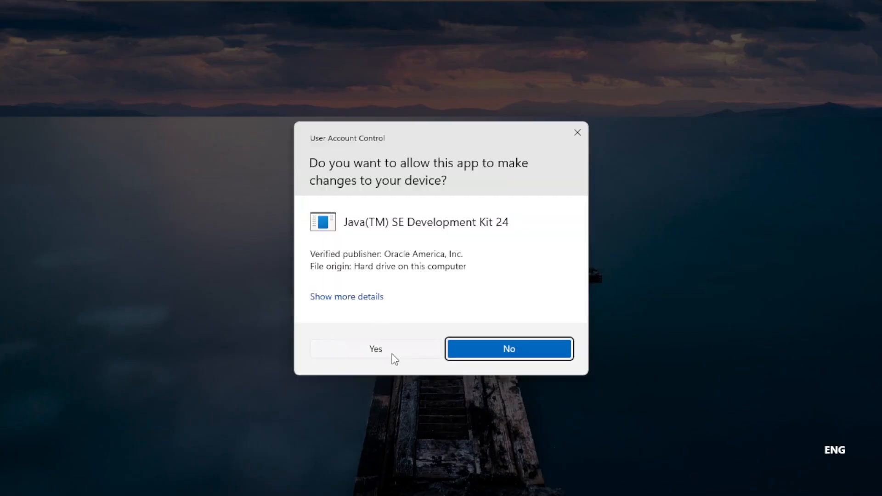
left_click(392, 354)
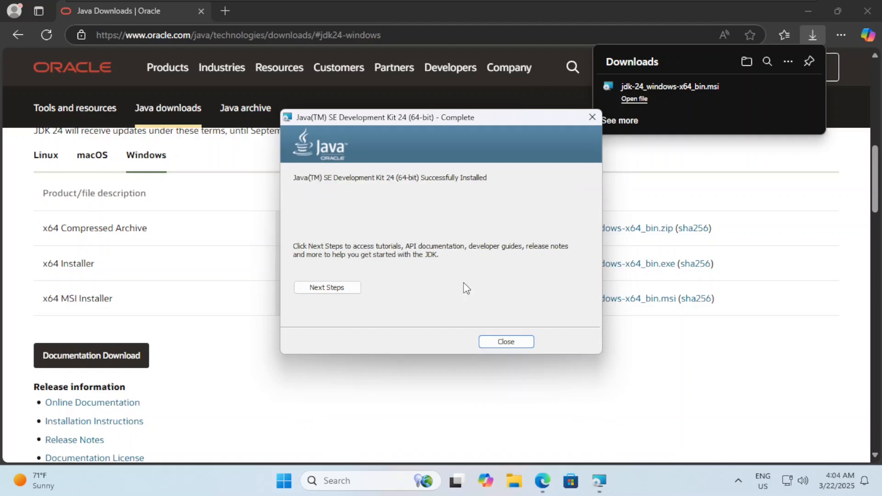
left_click(504, 345)
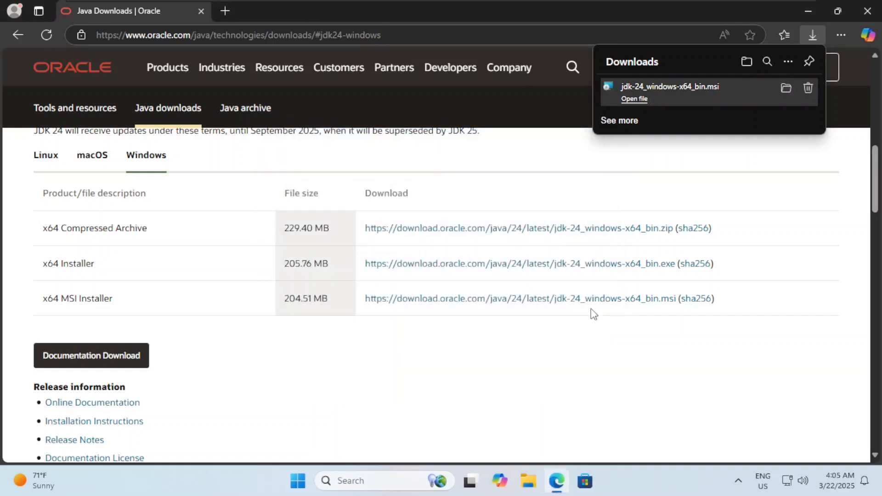
left_click(809, 13)
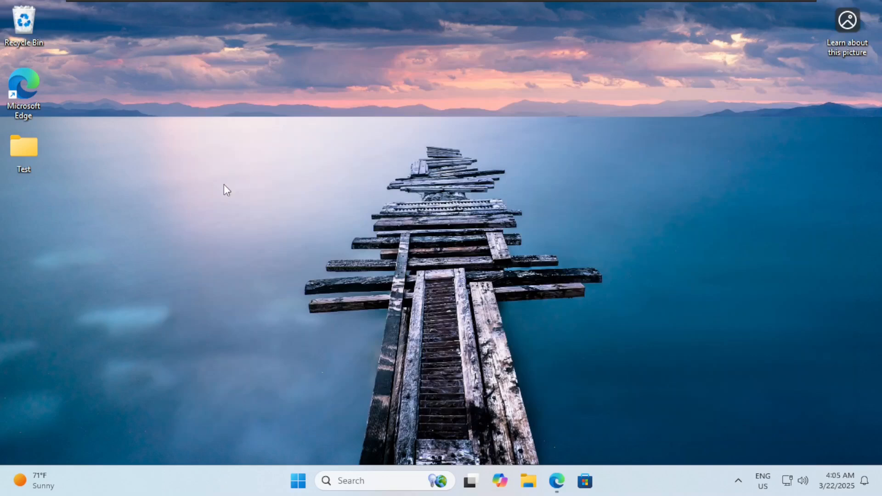
Search Windows for "variables" and open the Environment Variables dialog from System Properties.
key("super")
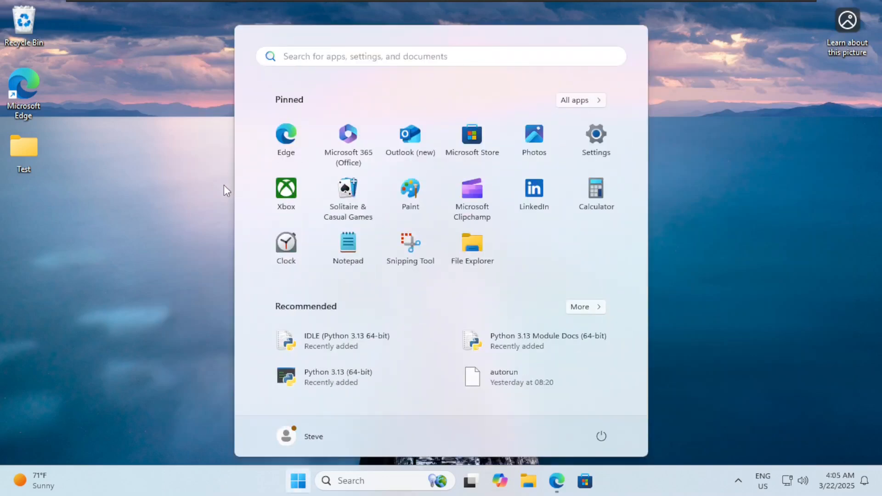
type("variables")
left_click(289, 162)
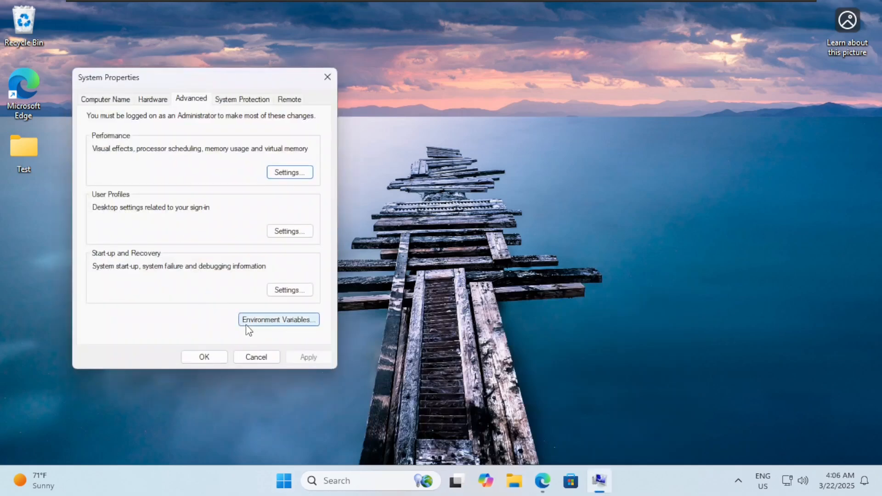
left_click(269, 322)
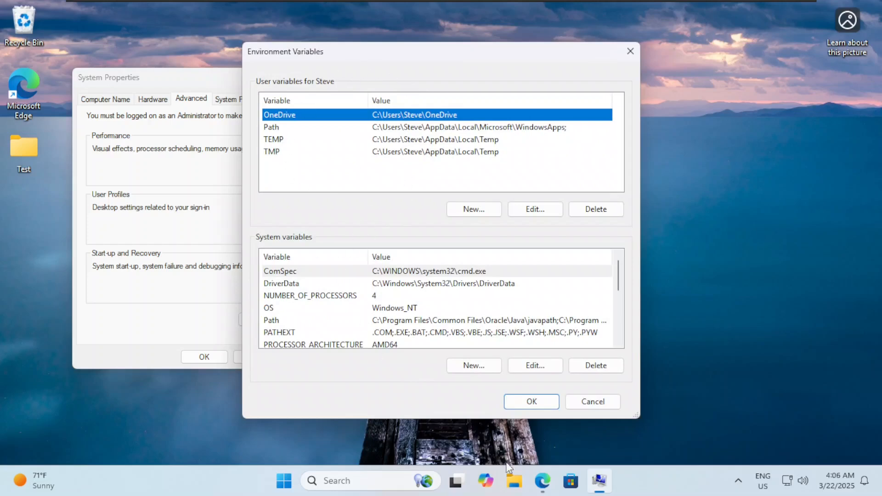
Browse to the JDK's bin folder, C:\Program Files\Java\jdk-24\bin, in File Explorer.
left_click(514, 481)
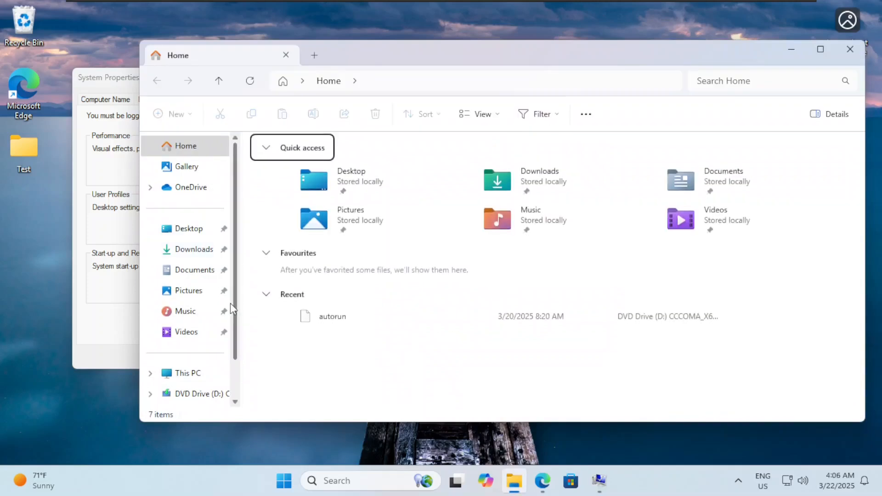
scroll(232, 308, "down", 2)
left_click(194, 329)
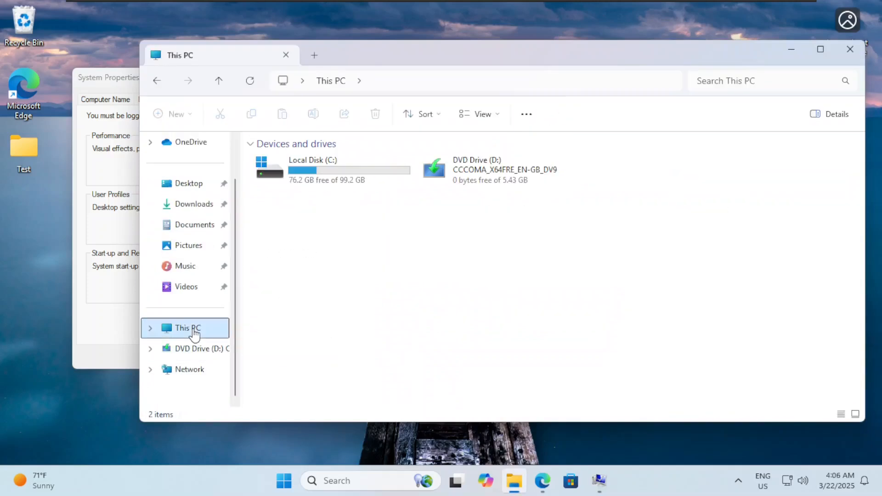
double_click(345, 180)
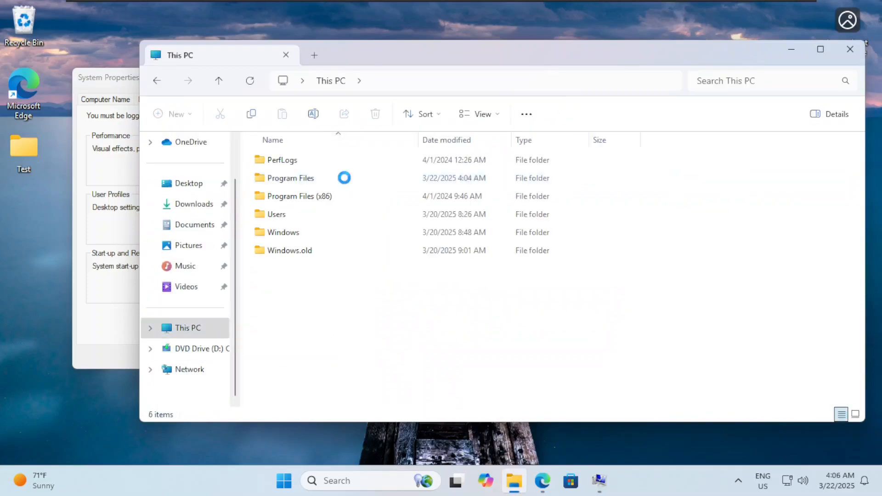
double_click(320, 184)
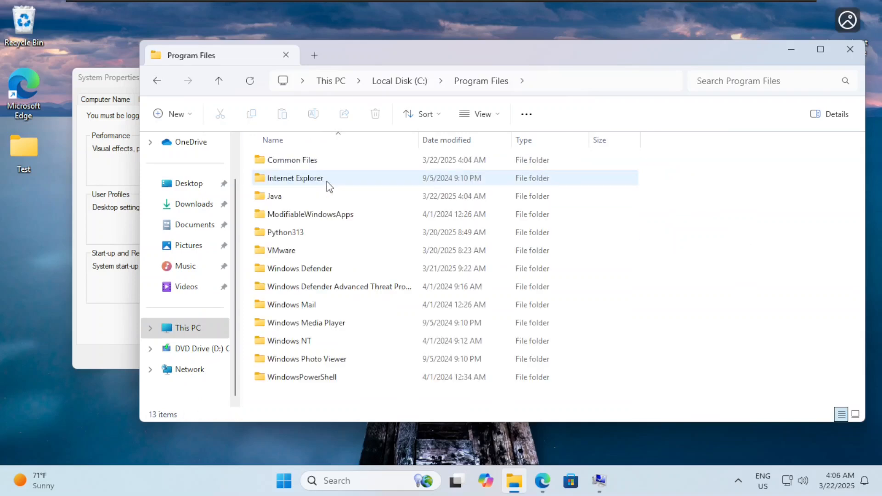
double_click(311, 202)
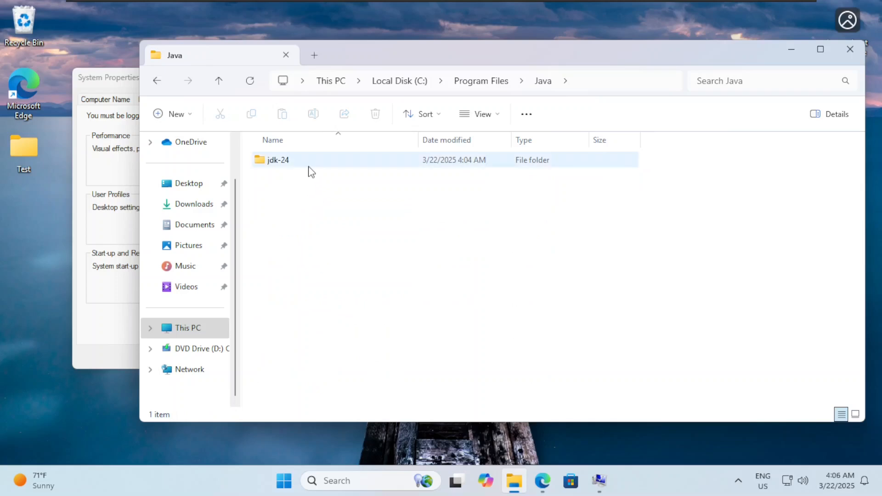
double_click(305, 166)
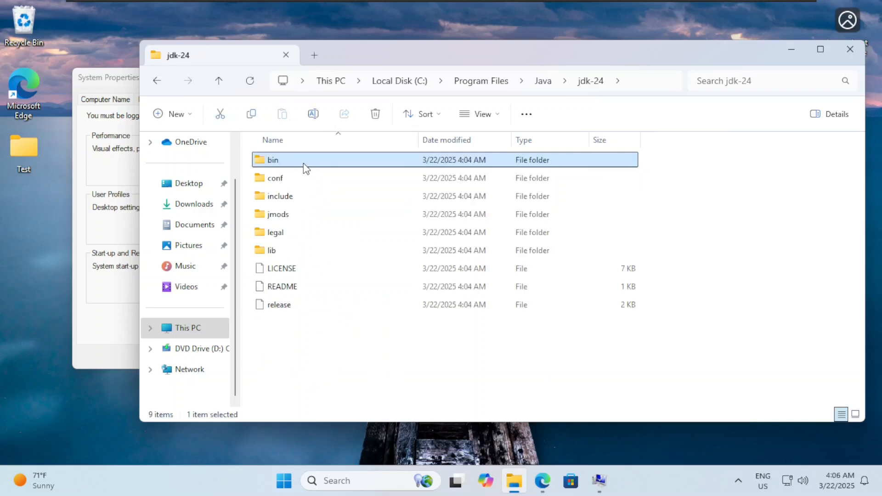
double_click(303, 162)
scroll(441, 230, "down", 13)
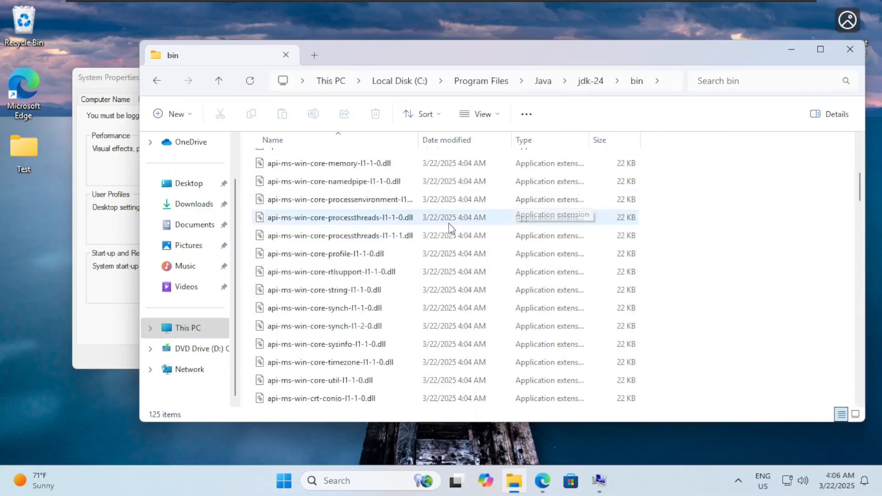
scroll(425, 269, "up", 13)
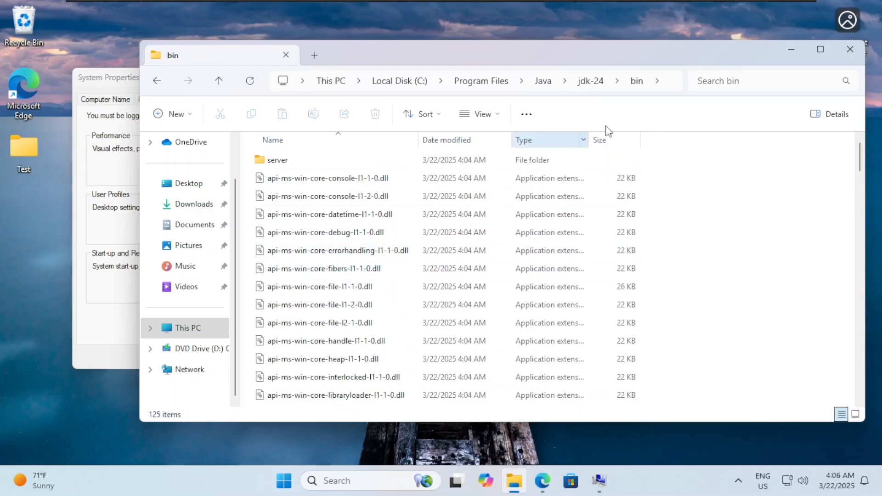
Copy the full path of the open bin folder to the clipboard.
left_click(656, 82)
left_click(666, 85)
left_click(669, 84)
key("ctrl+c")
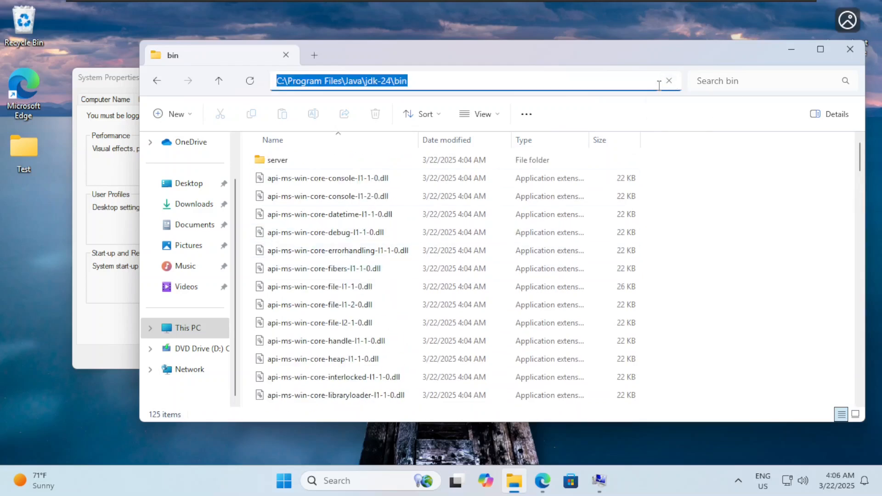
Add C:\Program Files\Java\jdk-24\bin as a new entry in the system Path variable.
left_click(606, 473)
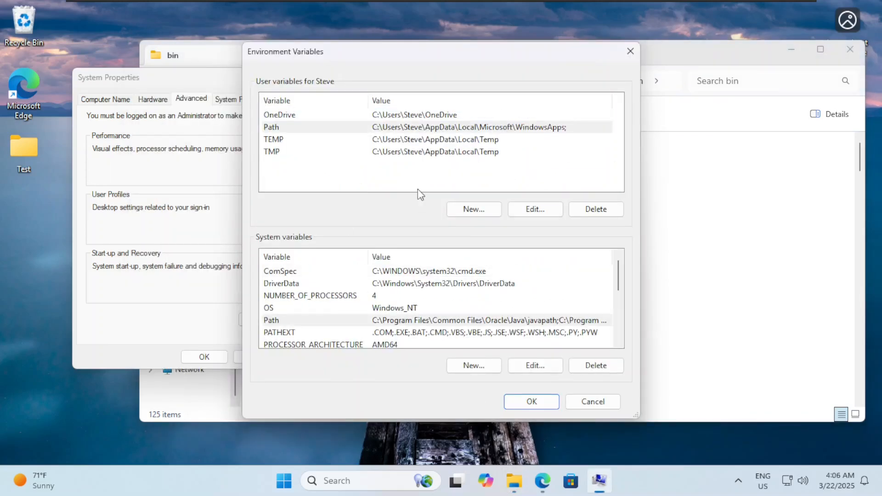
double_click(387, 323)
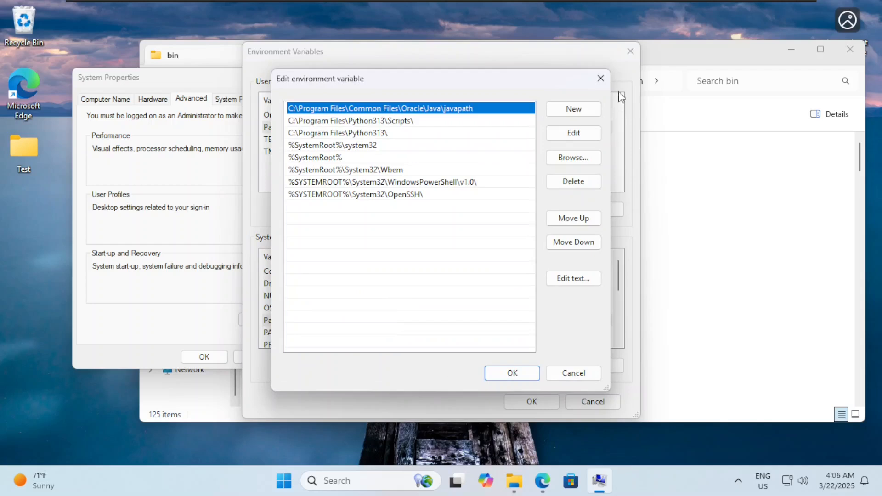
left_click(571, 114)
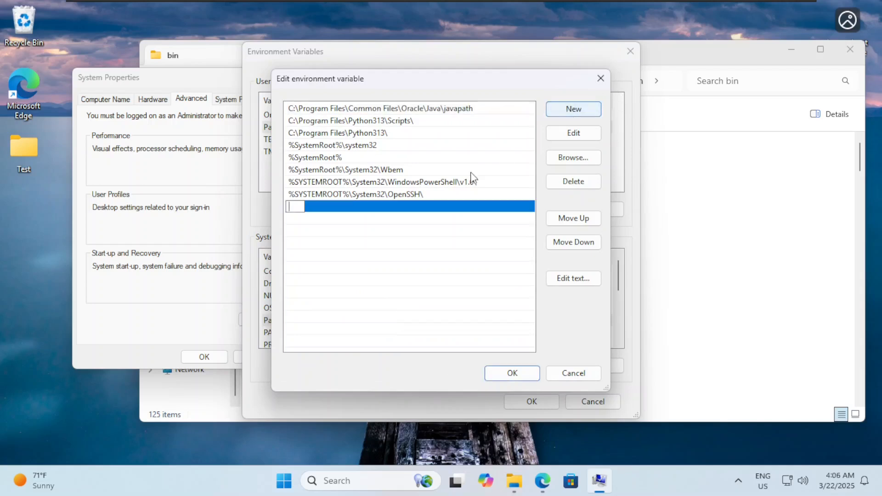
key("ctrl+v")
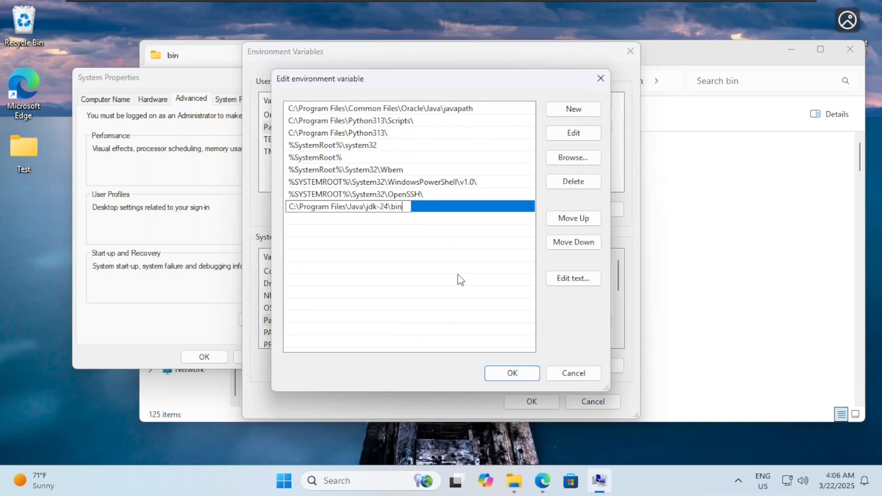
left_click(520, 374)
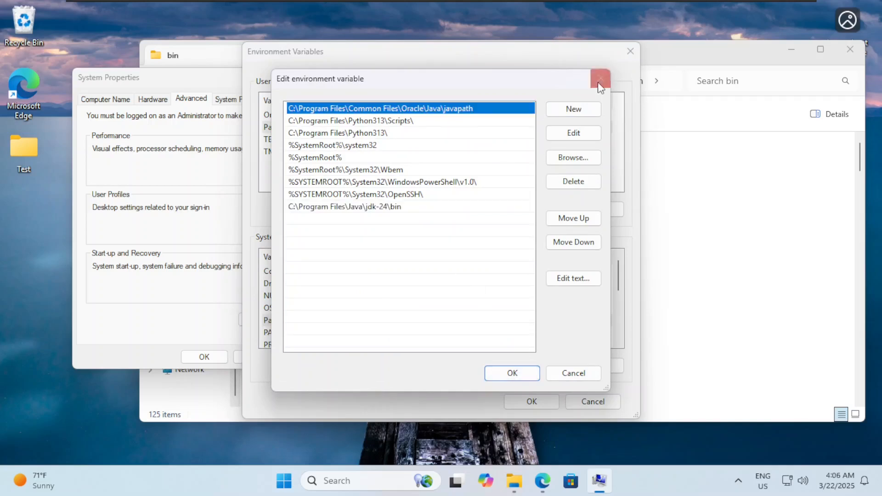
left_click(599, 82)
Create a system variable JAVA_HOME with the value C:\Program Files\Java\jdk-24\ and apply the environment variable changes.
left_click(474, 366)
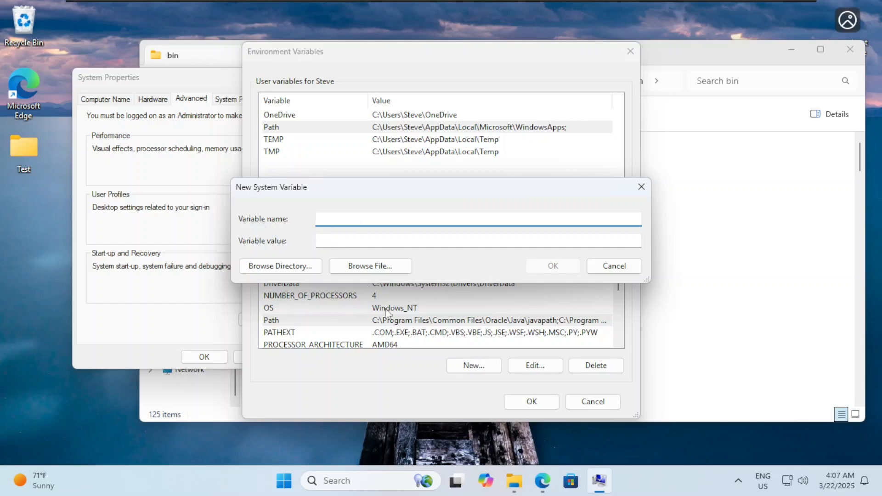
type("JAVA_HOM")
key("Tab")
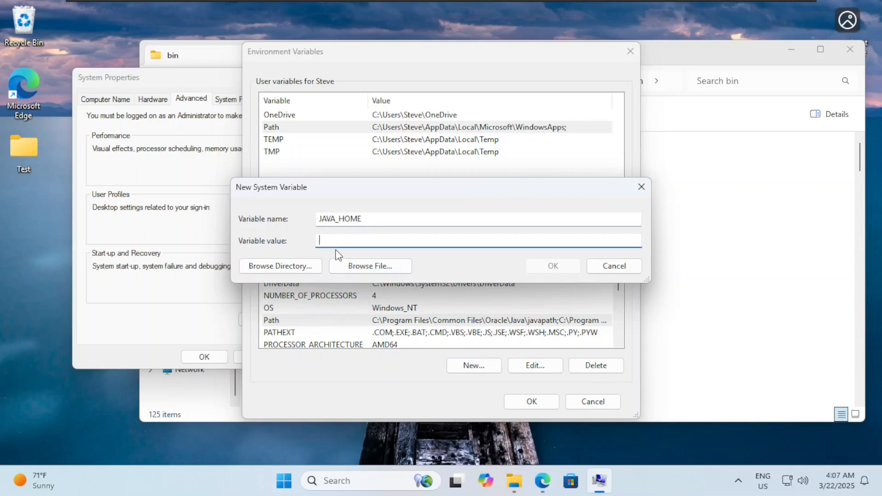
type("C:\\Program Files\\Java\\jdk-24\\bin")
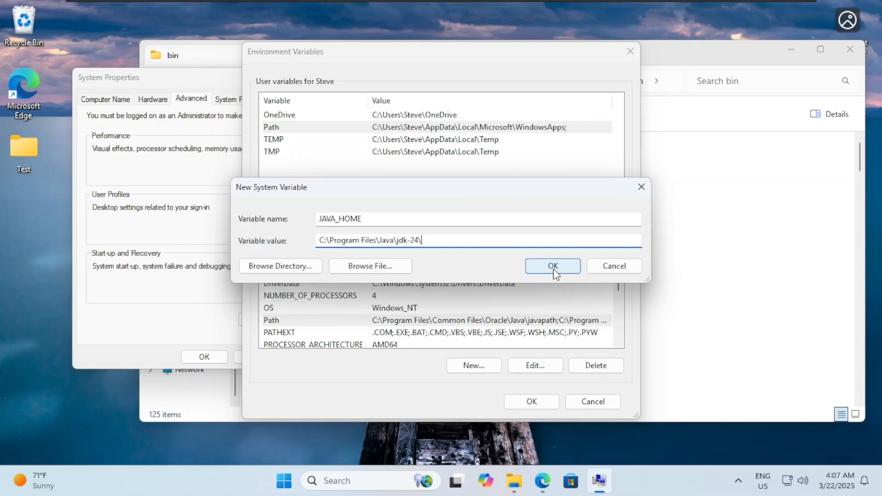
left_click(554, 268)
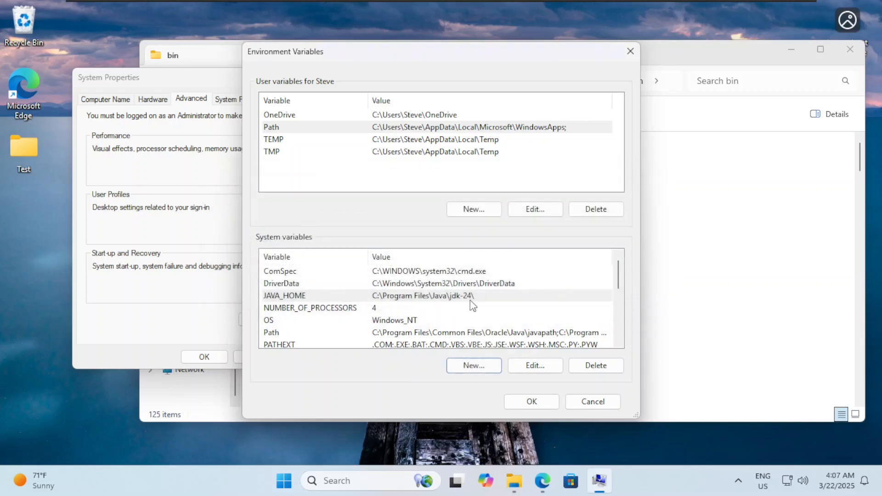
left_click(533, 400)
left_click(197, 358)
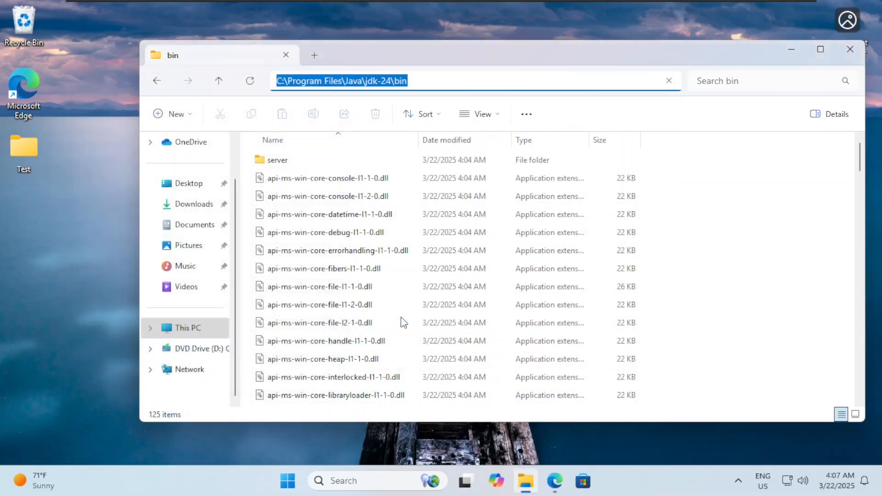
Open Command Prompt and check the Java installation with java --version.
key("super")
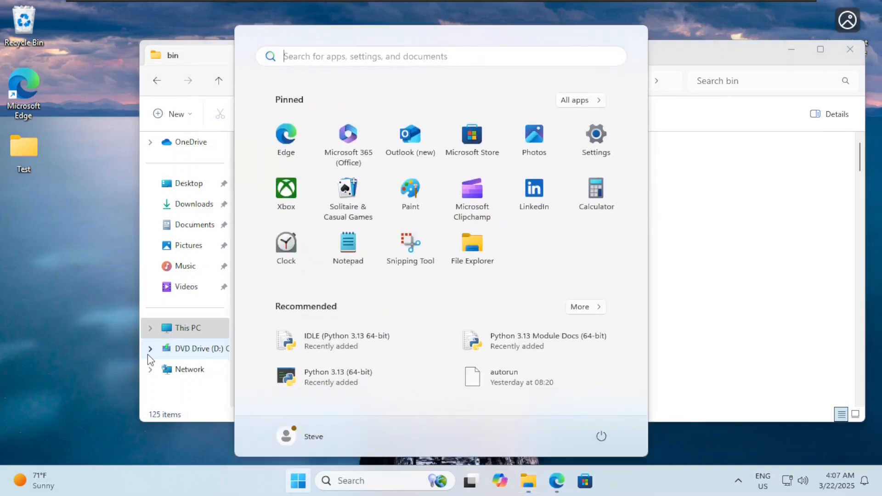
type("cmd")
key("Return")
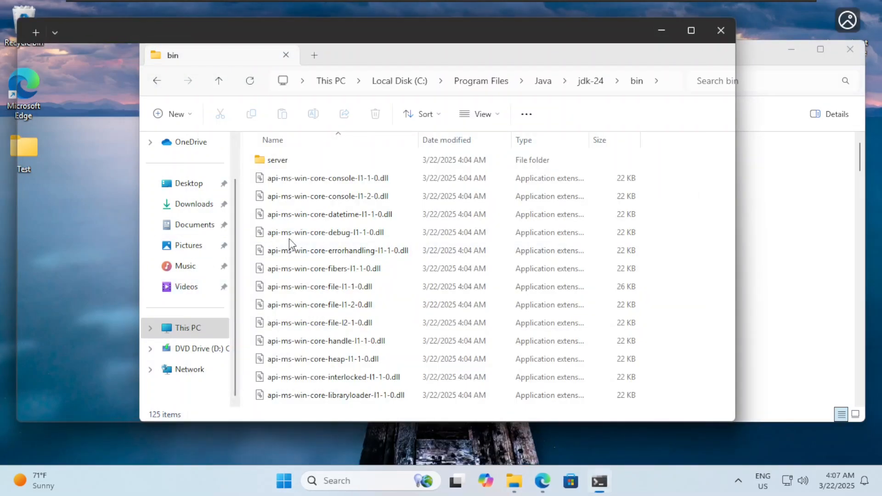
type("java --version")
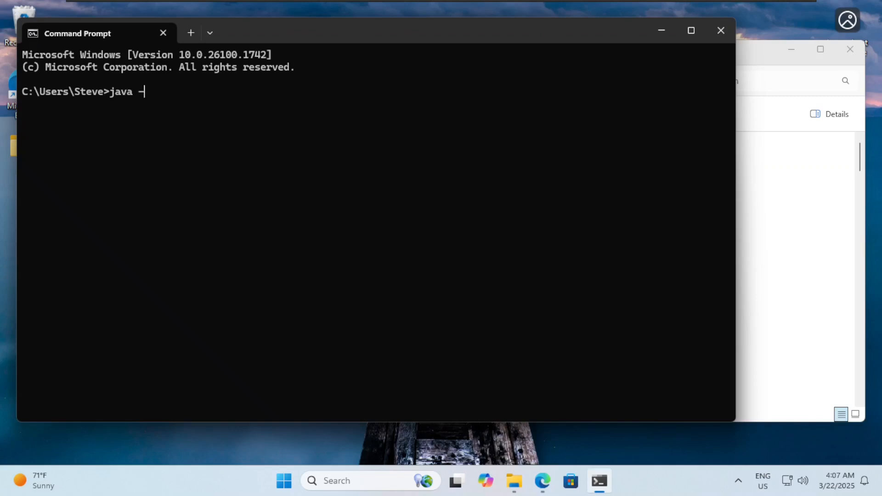
key("Return")
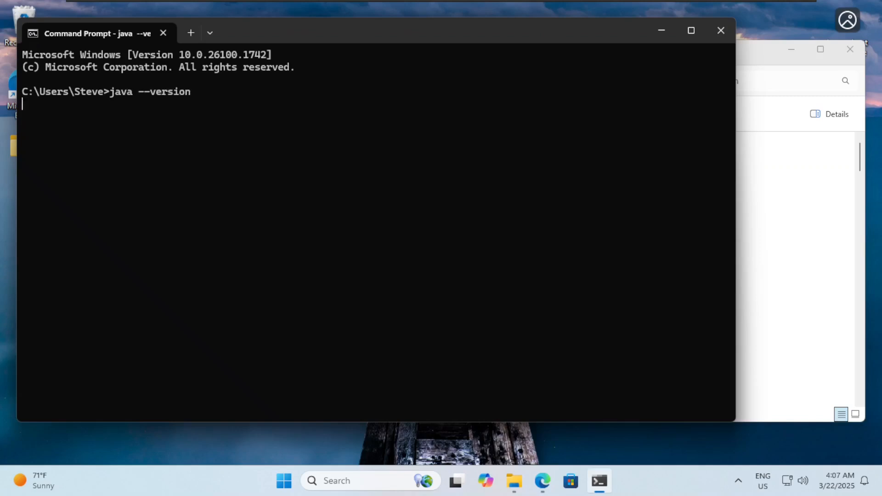